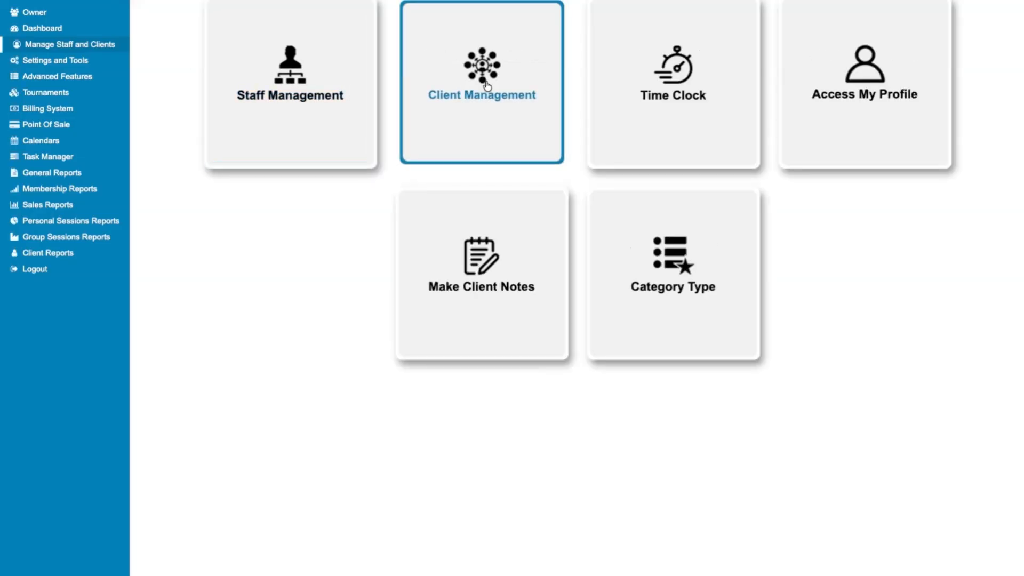
Step: Search Client Management by the client's first name and open the result's quick-action shortcuts
left_click(487, 86)
left_click(193, 9)
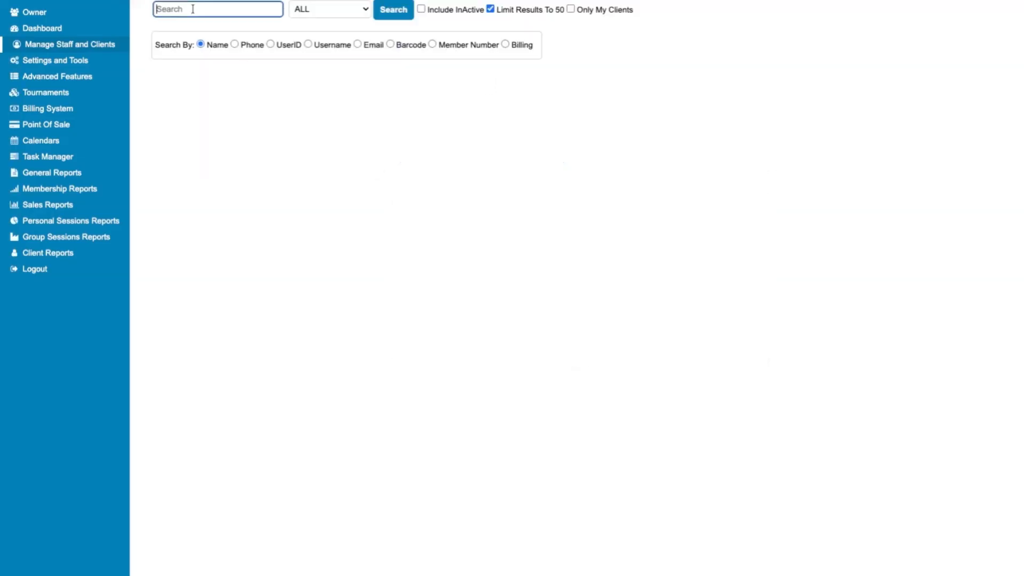
type("adam")
left_click(383, 17)
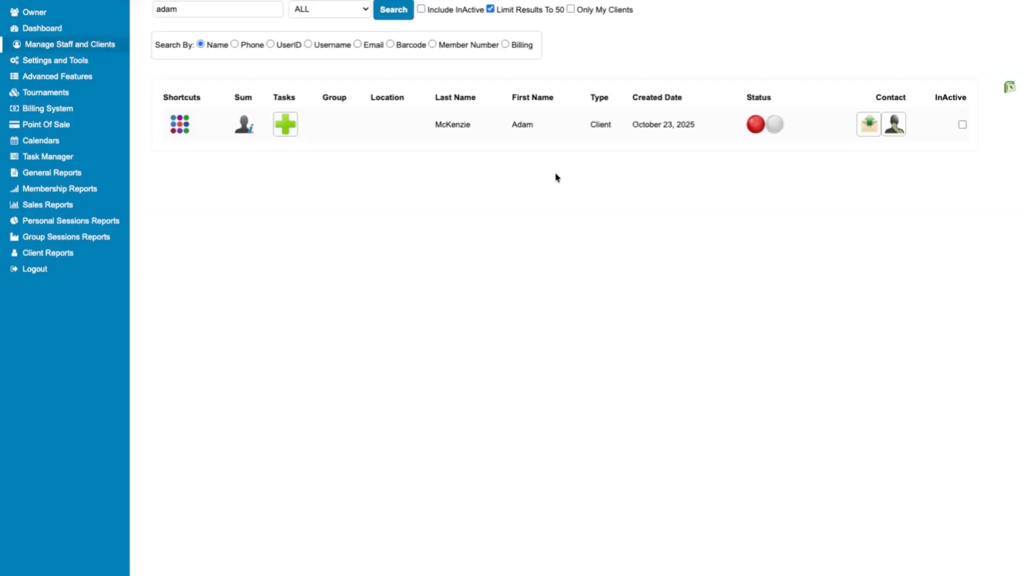
left_click(180, 129)
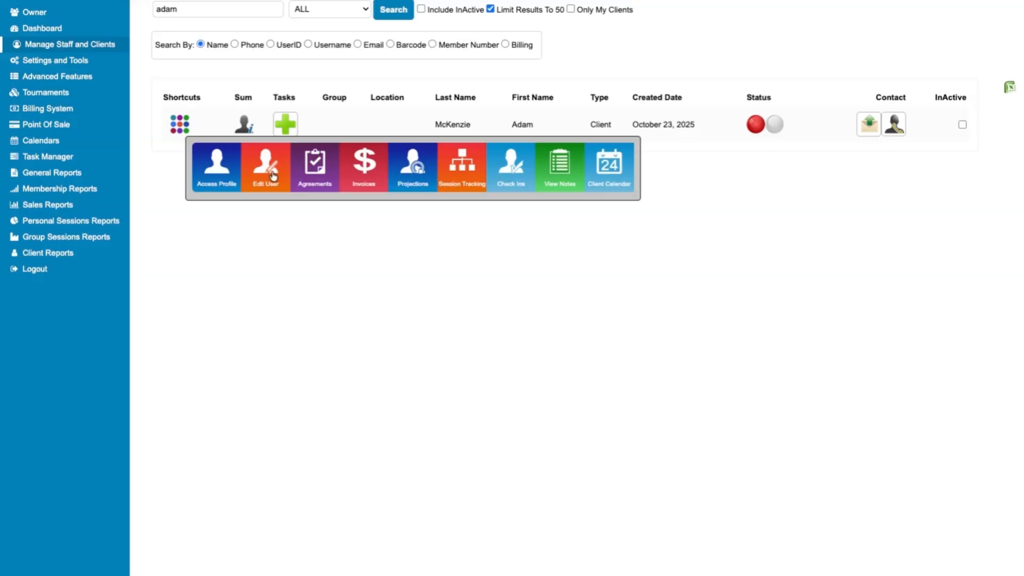
Step: Open the client's Agreements page and expand the agreement type dropdown
left_click(317, 171)
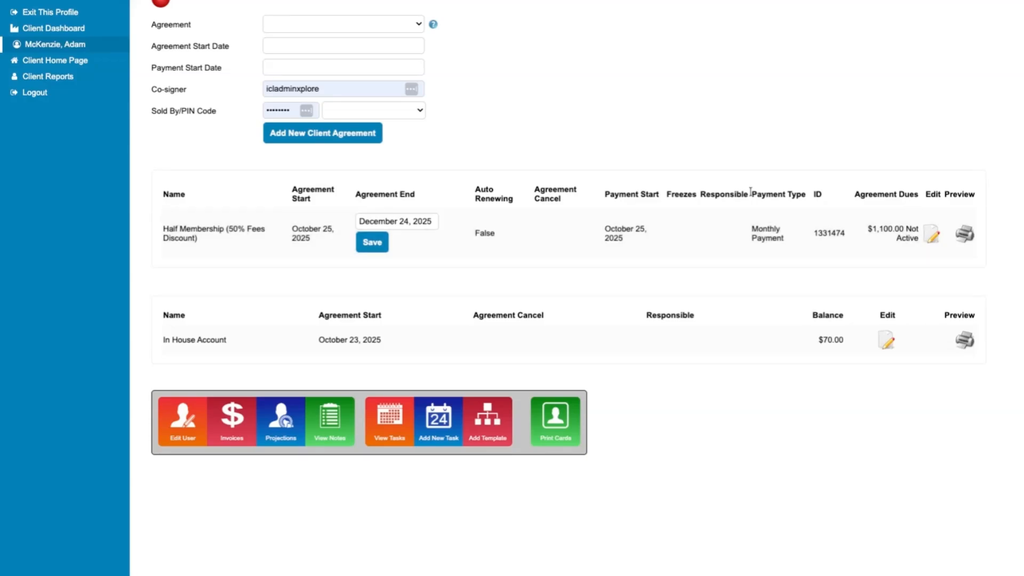
left_click(390, 25)
Step: Choose Half Membership (50% Fees Discount) with an agreement start date of 25-Dec-2025
left_click(266, 78)
left_click(284, 47)
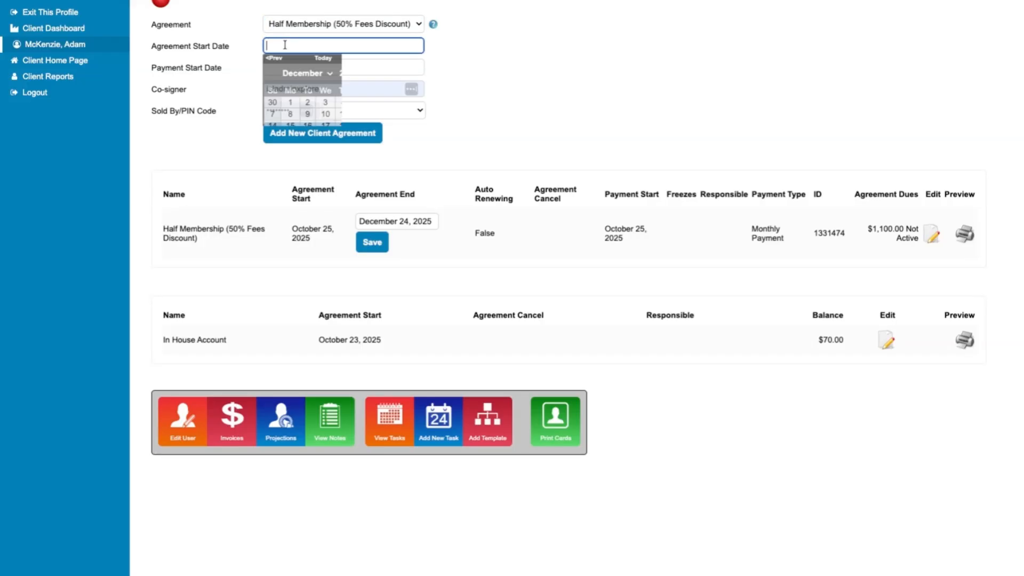
left_click(331, 45)
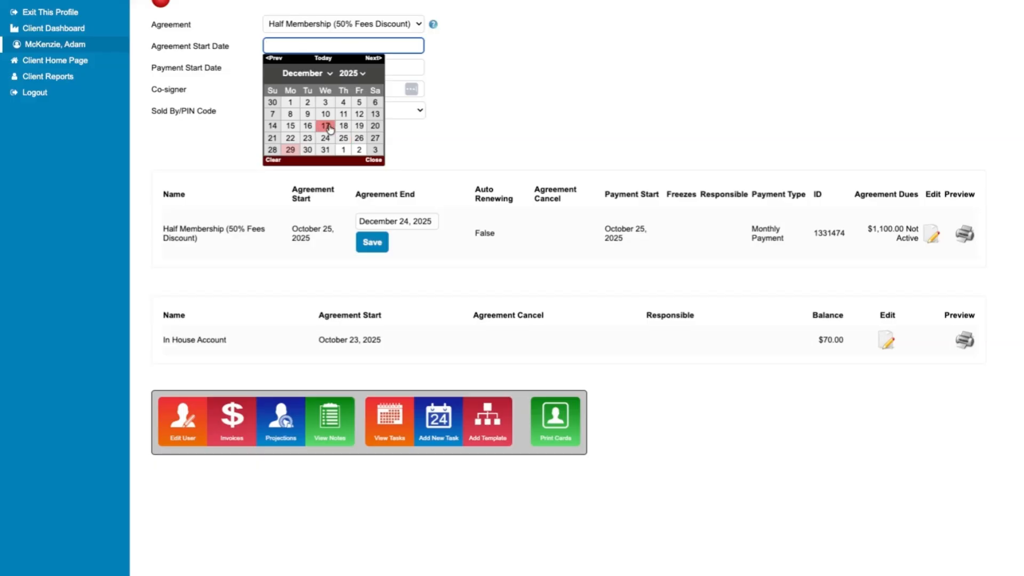
left_click(523, 84)
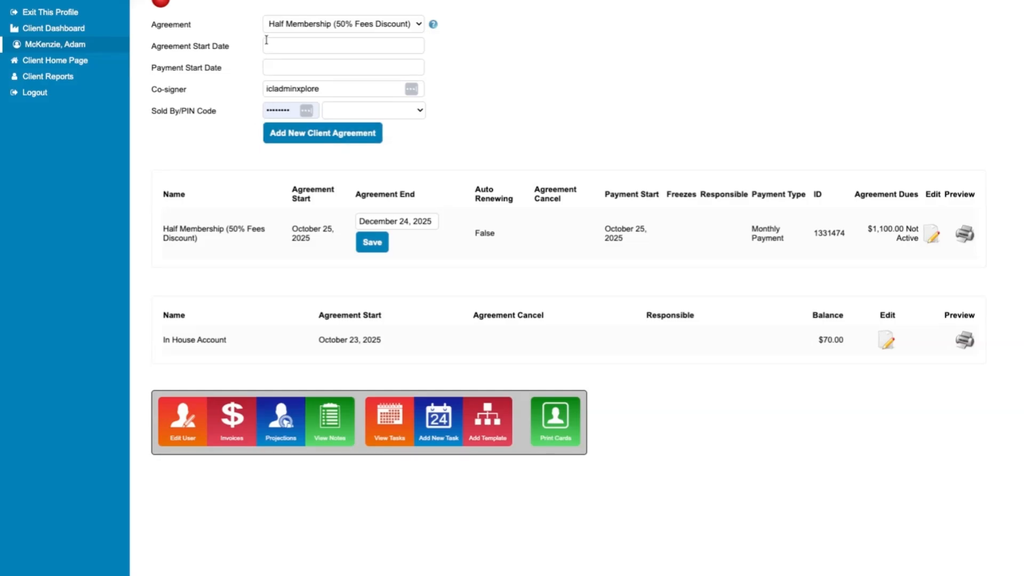
left_click(287, 46)
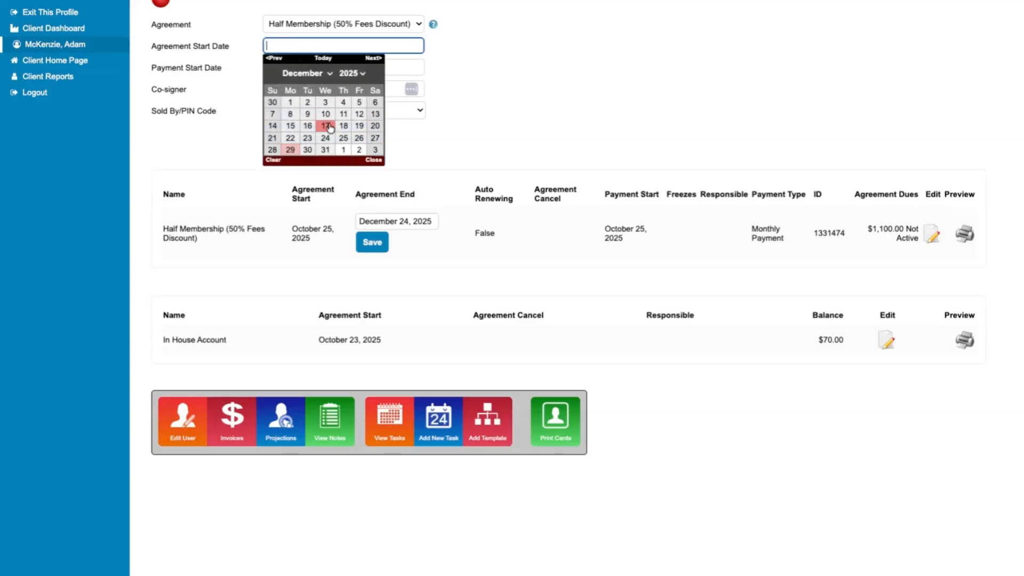
left_click(342, 140)
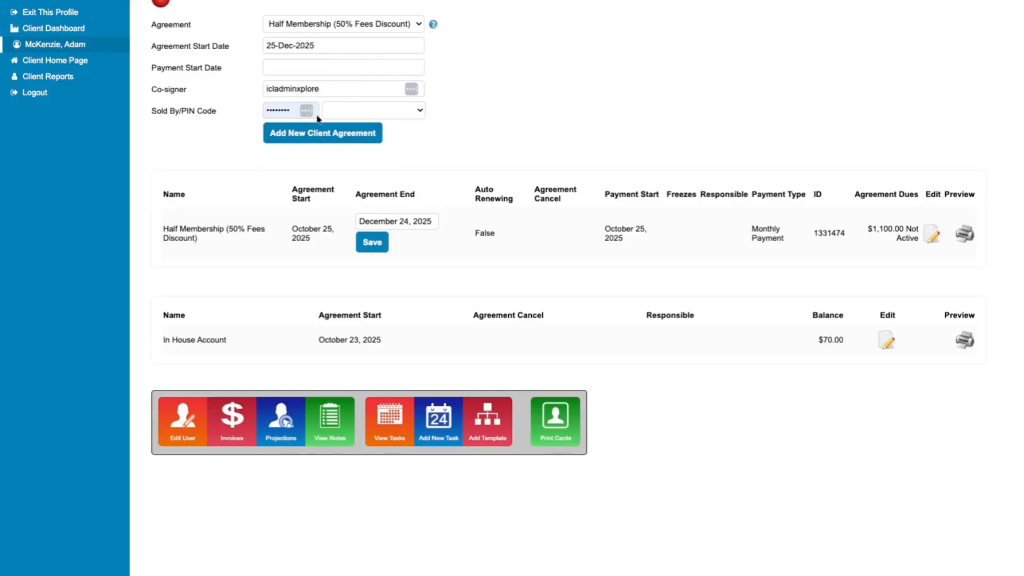
Step: Set the payment start date to 25-Dec-2025, enter the sales PIN, and add the agreement
left_click(289, 68)
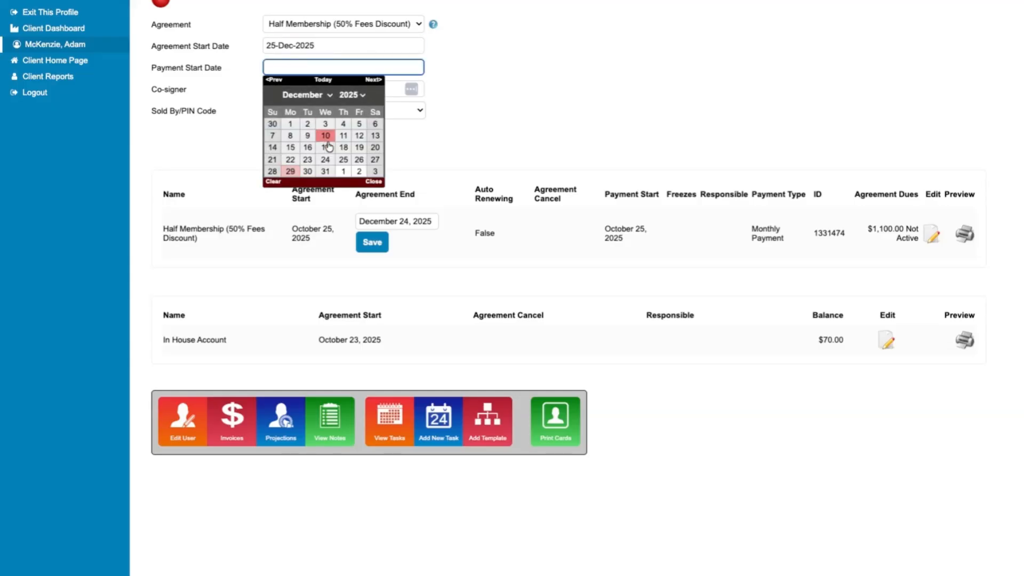
left_click(343, 159)
double_click(286, 111)
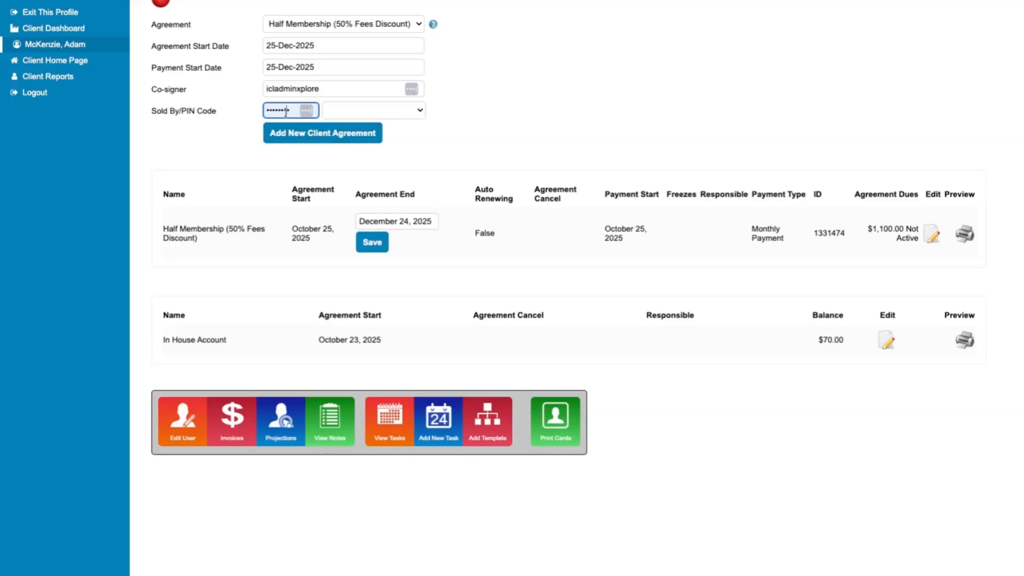
type("123456")
left_click(272, 134)
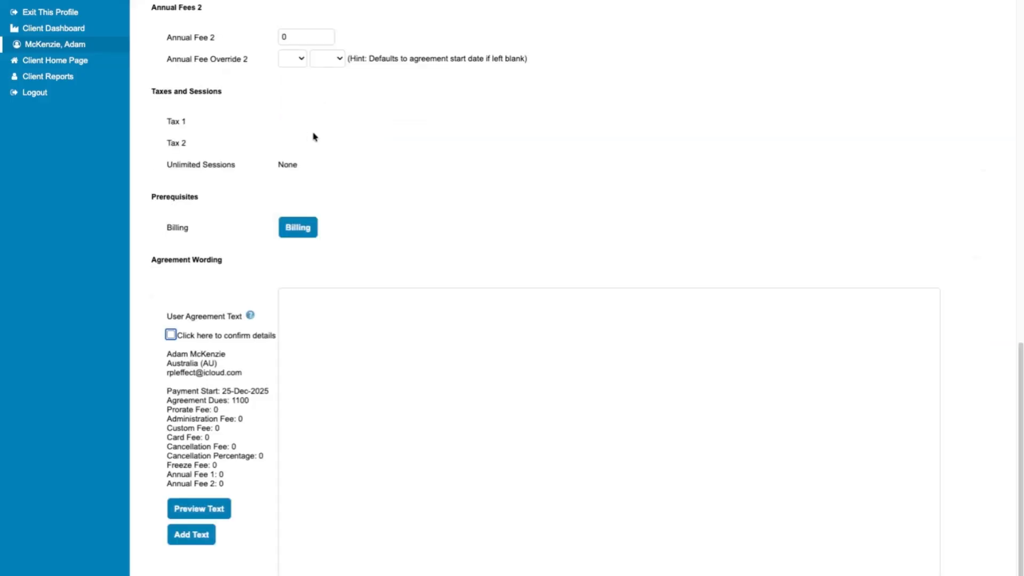
Step: Review the agreement form, tick 'Click here to confirm details', and submit the wording with Add Text
scroll(323, 138, "up", 9)
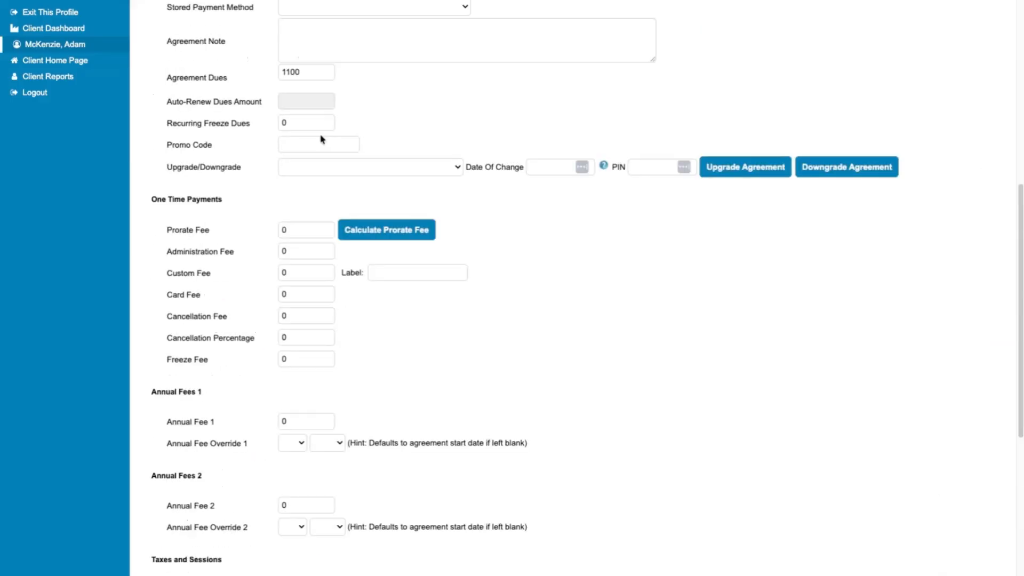
scroll(321, 139, "down", 3)
scroll(454, 205, "up", 4)
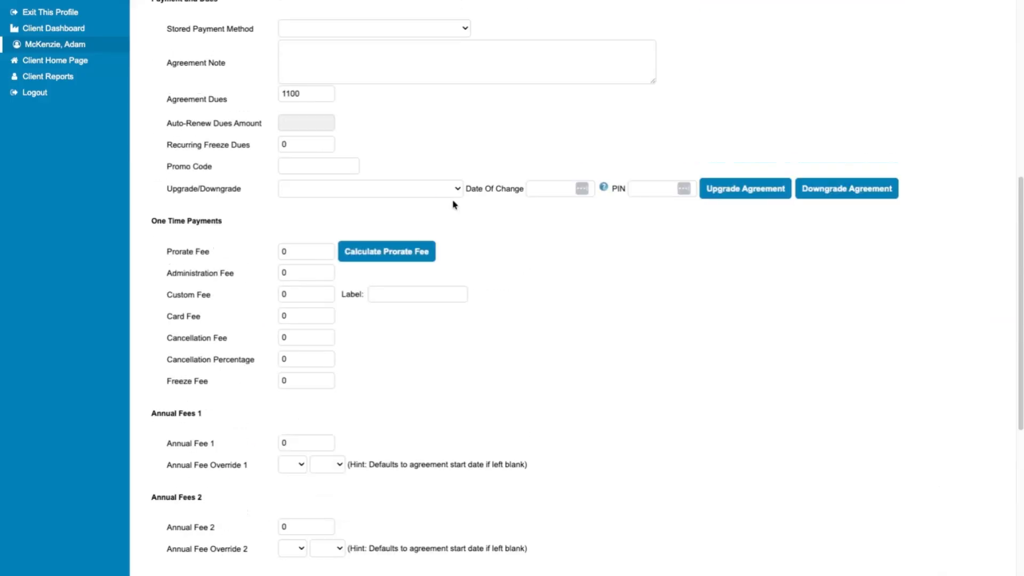
scroll(454, 205, "up", 7)
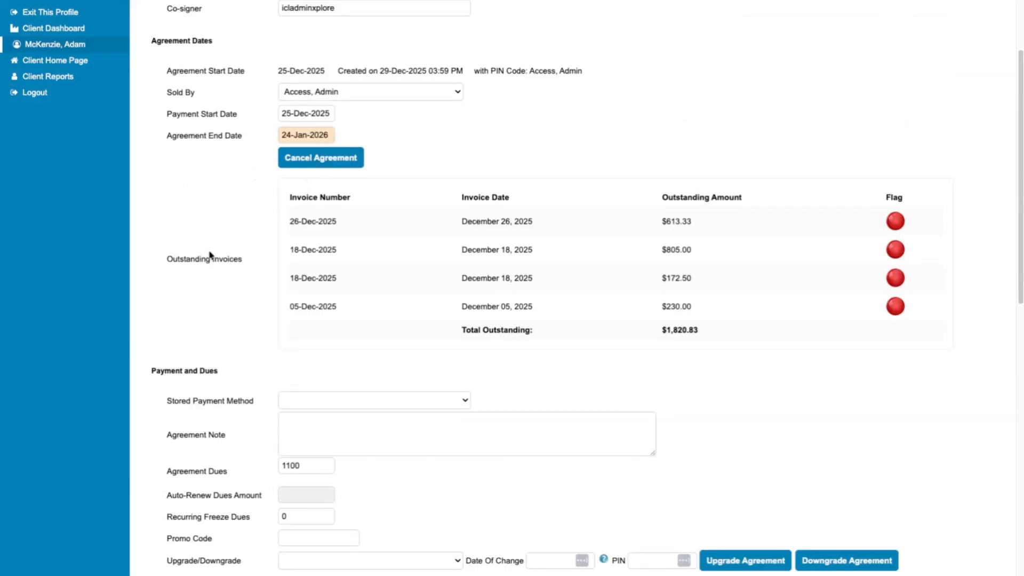
scroll(214, 254, "down", 3)
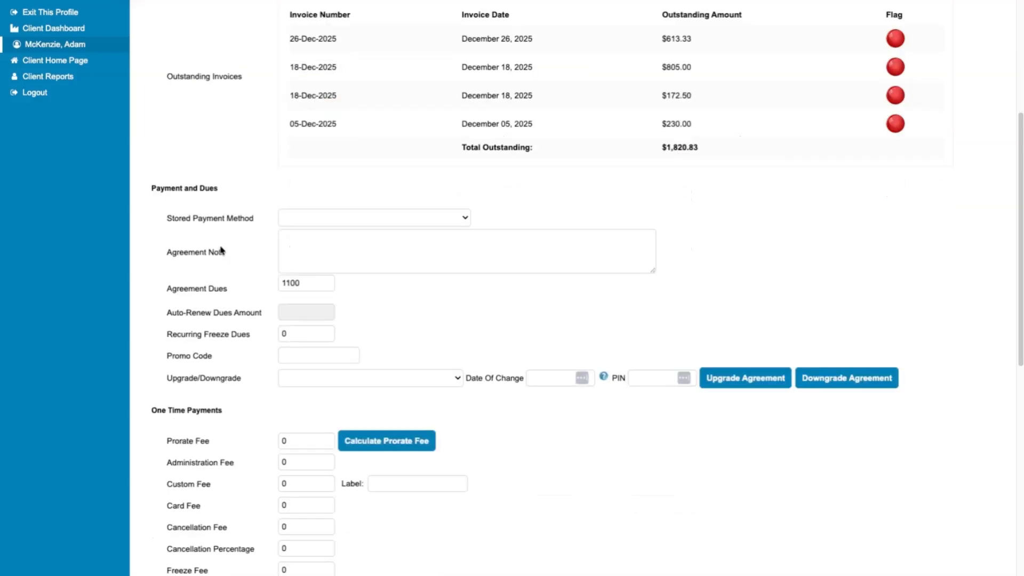
scroll(222, 251, "down", 5)
scroll(222, 250, "down", 6)
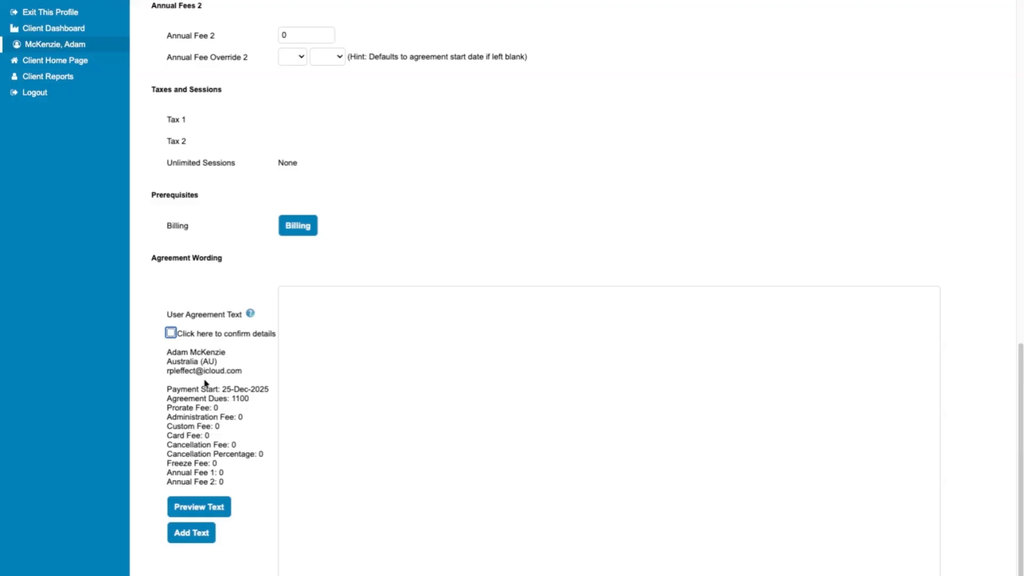
scroll(183, 389, "down", 1)
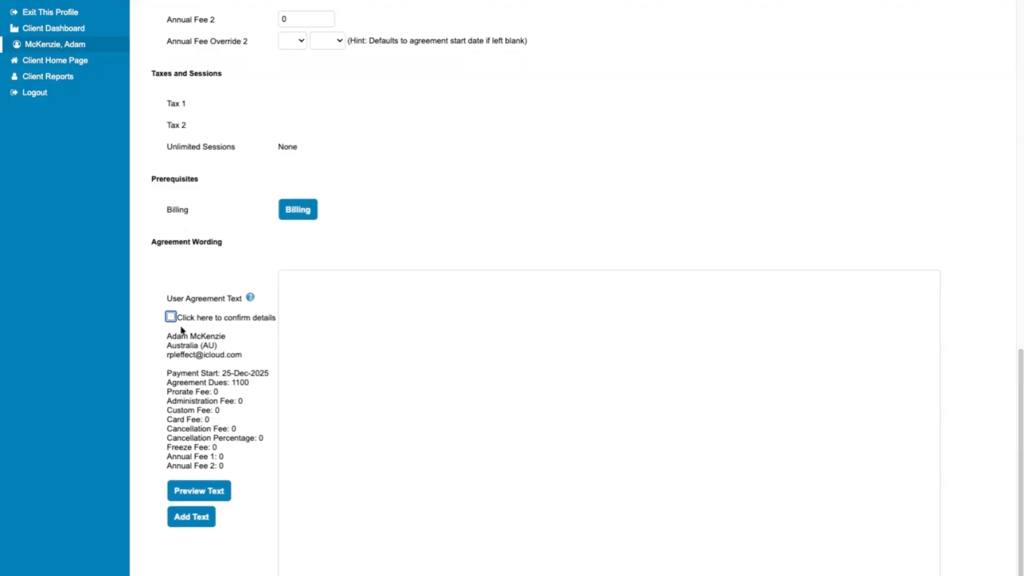
left_click(172, 318)
scroll(199, 468, "up", 1)
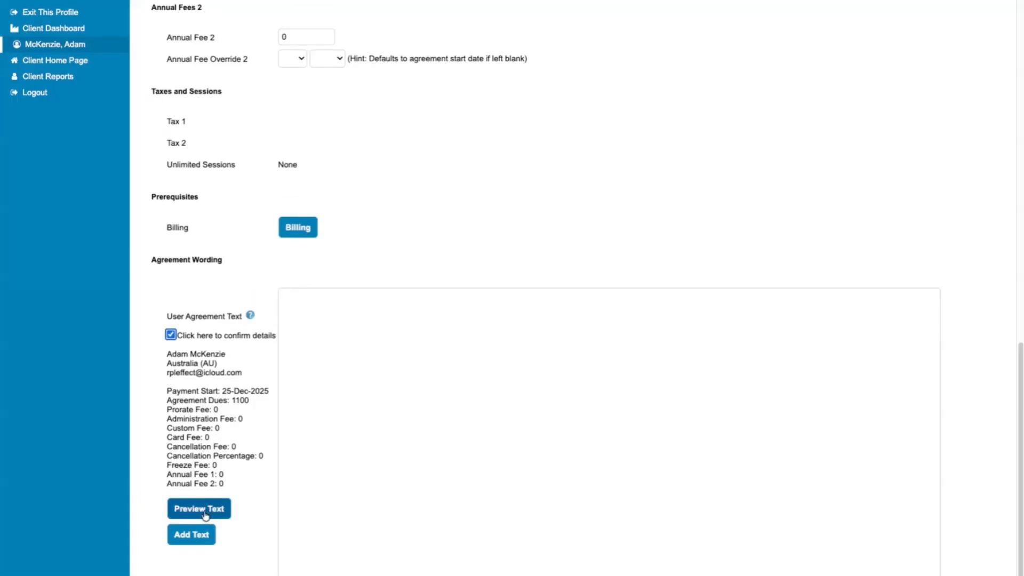
left_click(195, 539)
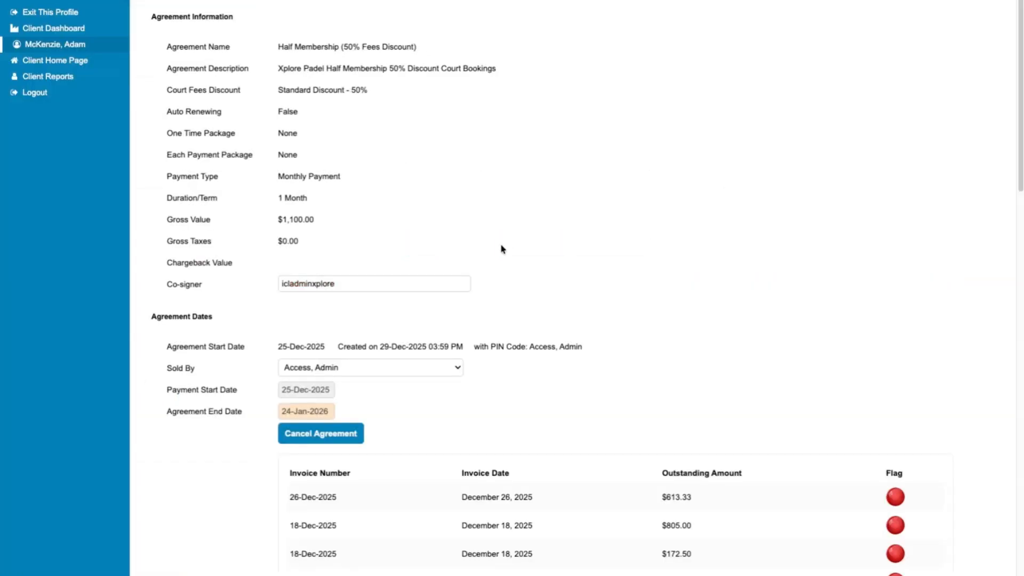
Step: Scroll through the new agreement's dates and its four outstanding invoices totalling $1,820.83
scroll(468, 278, "down", 4)
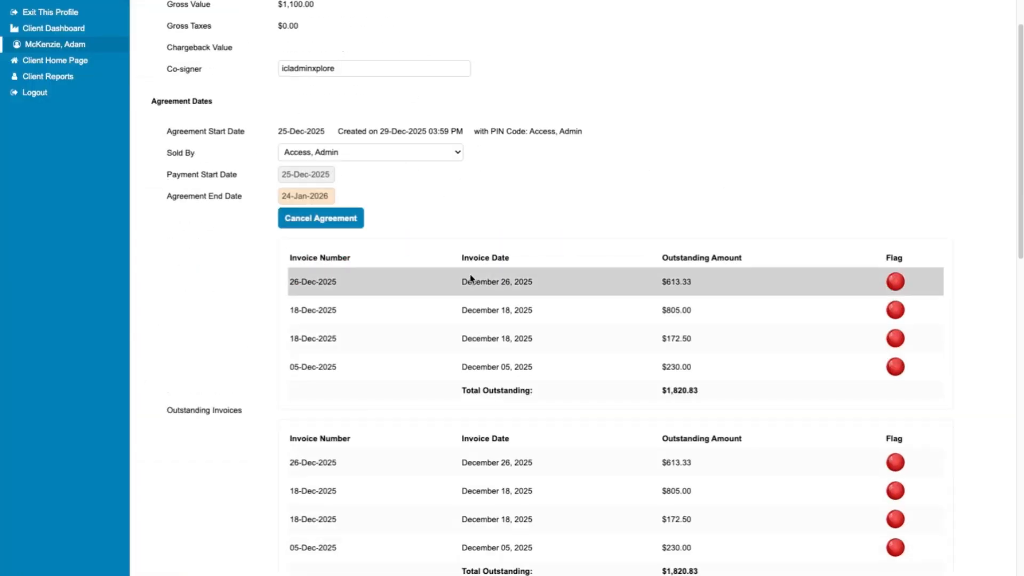
scroll(468, 270, "up", 4)
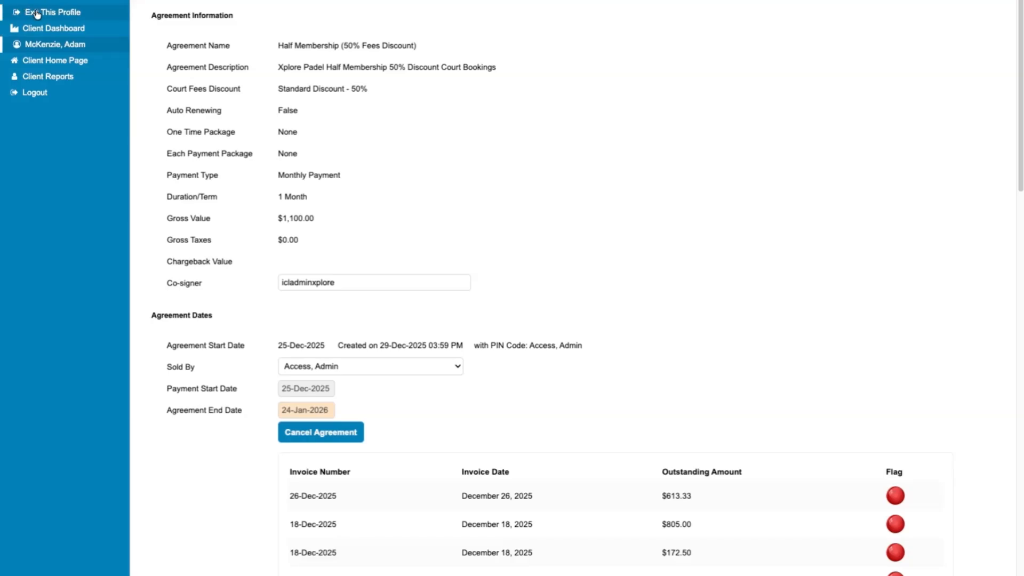
Step: Exit the profile, search again by the client's first name, and open his quick actions
left_click(37, 13)
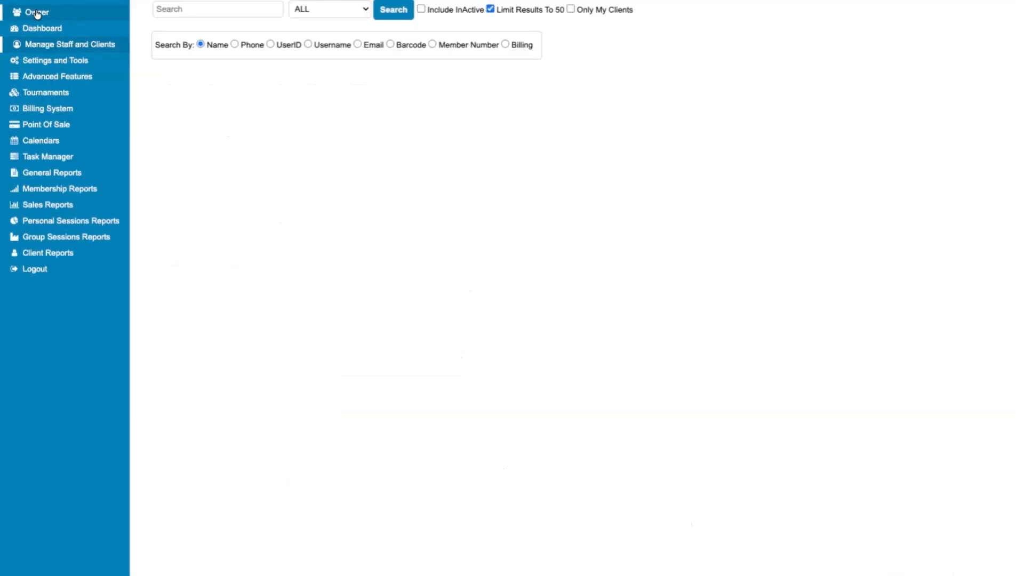
left_click(186, 9)
type("adam")
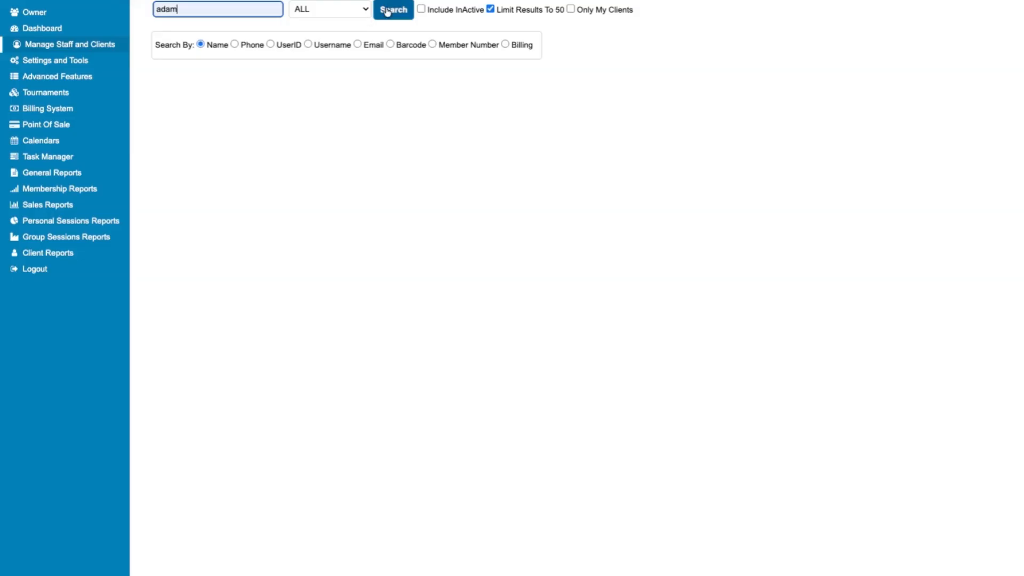
left_click(392, 10)
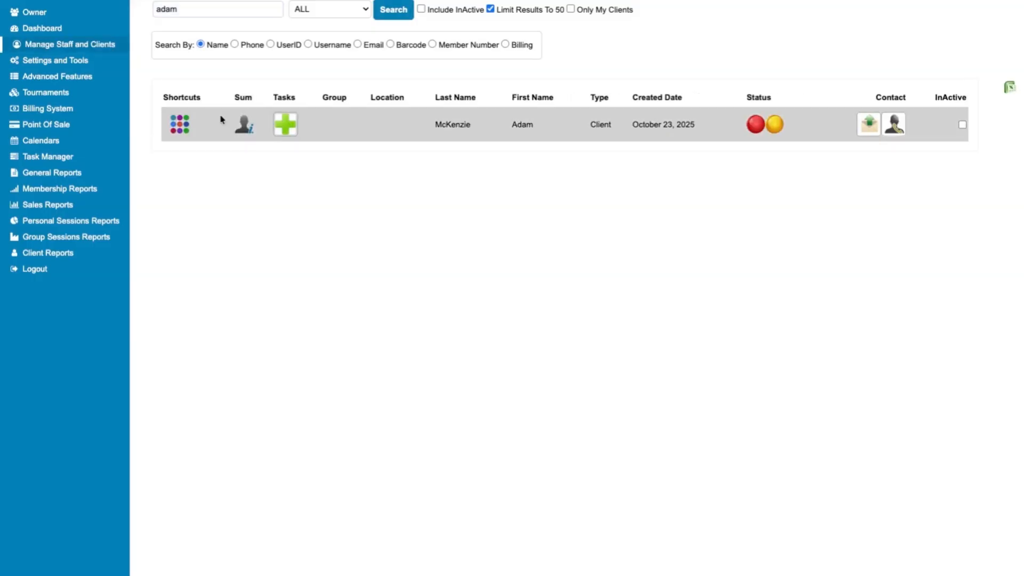
left_click(187, 131)
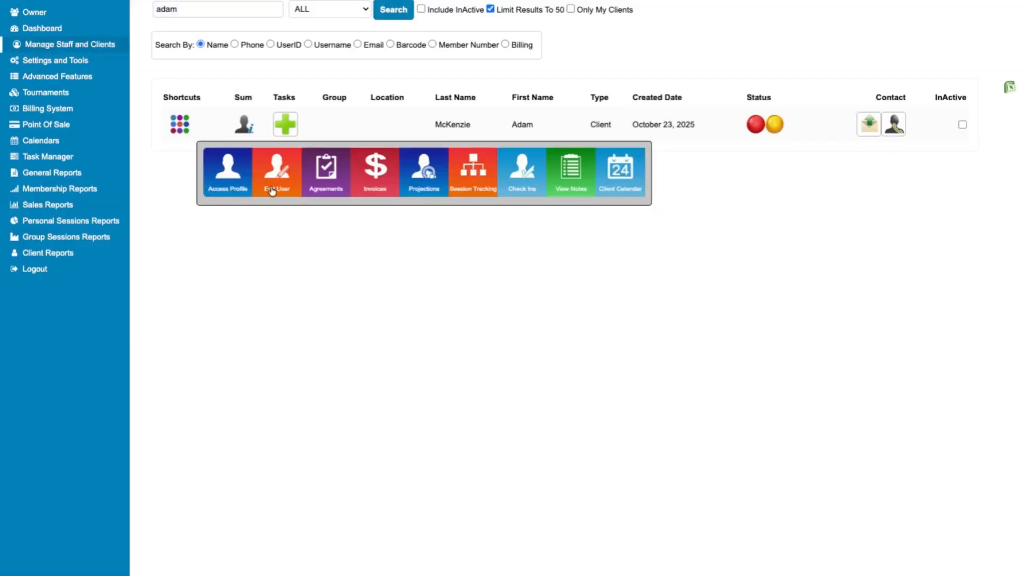
Step: From the Agreements shortcut, choose Cancel Agreement on the 25-Dec-2025 Half Membership row
left_click(325, 176)
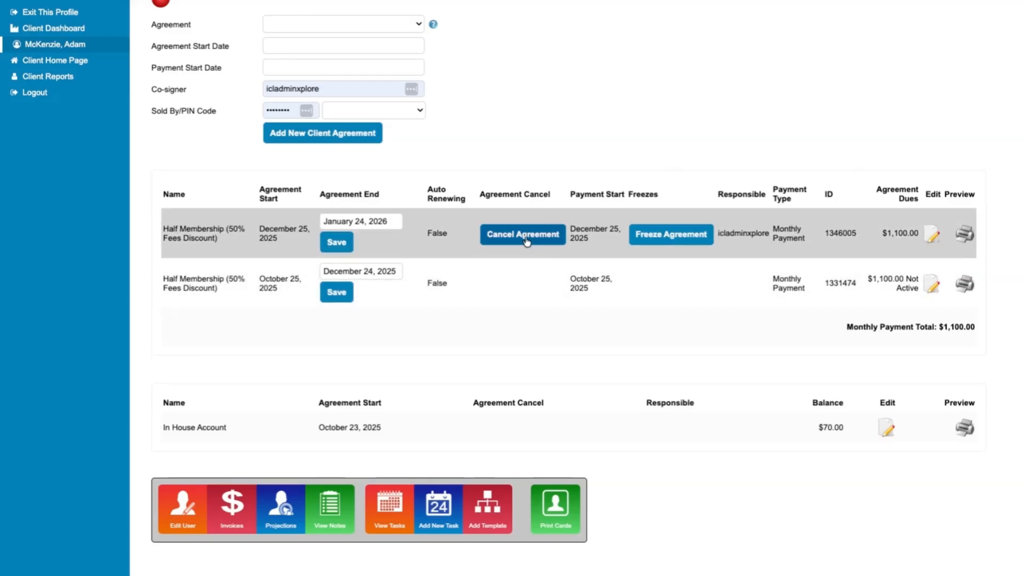
left_click(496, 236)
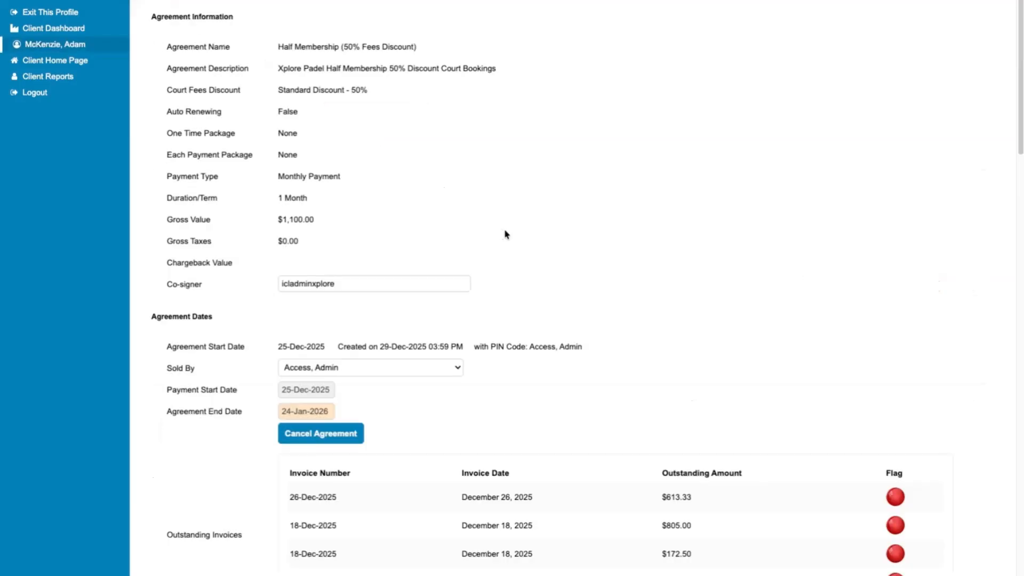
scroll(312, 436, "down", 1)
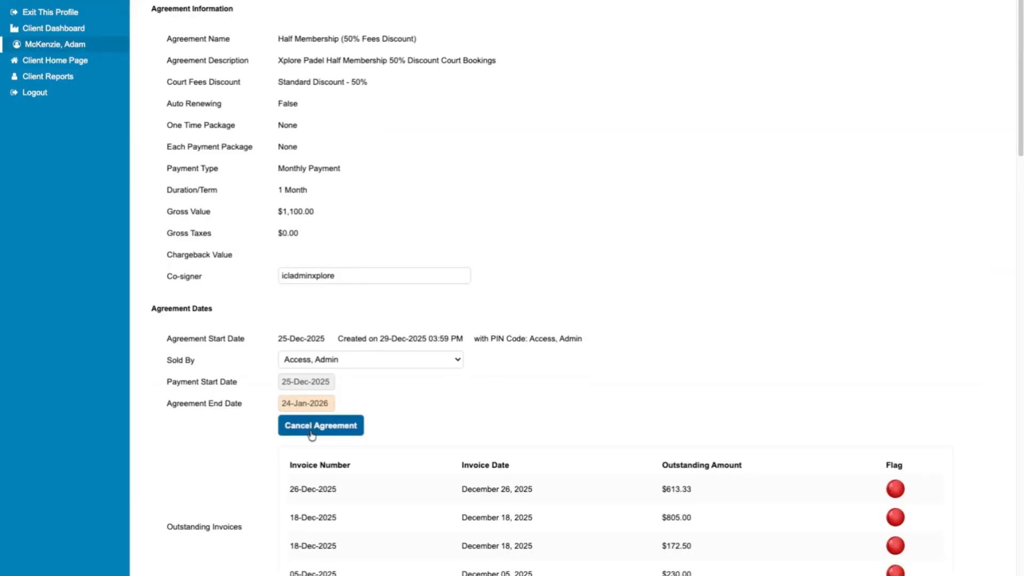
Step: Reveal the cancellation fields, set the cancel date to 29-Dec-2025, and enter the staff PIN
left_click(312, 436)
scroll(313, 435, "down", 2)
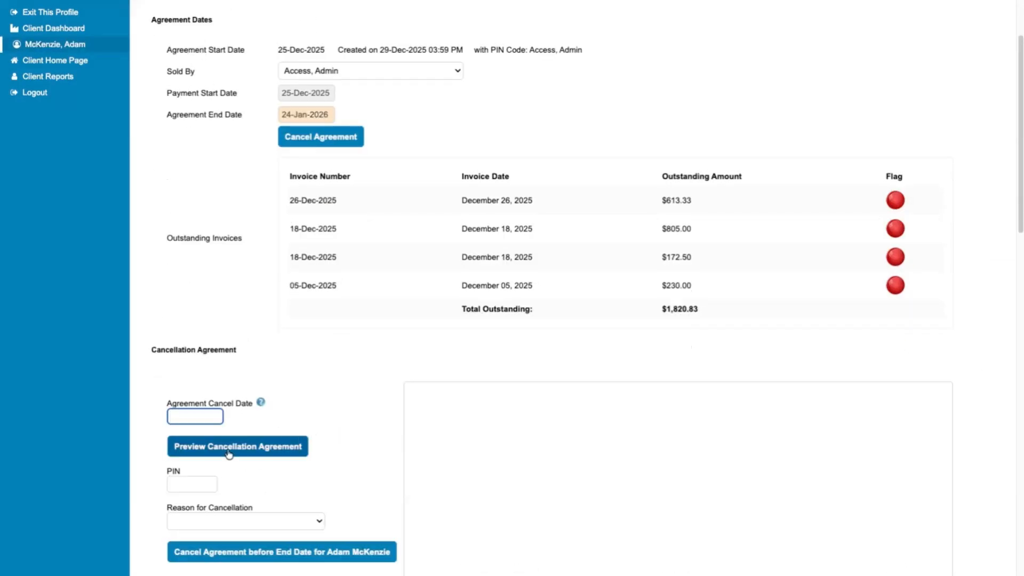
key("Tab")
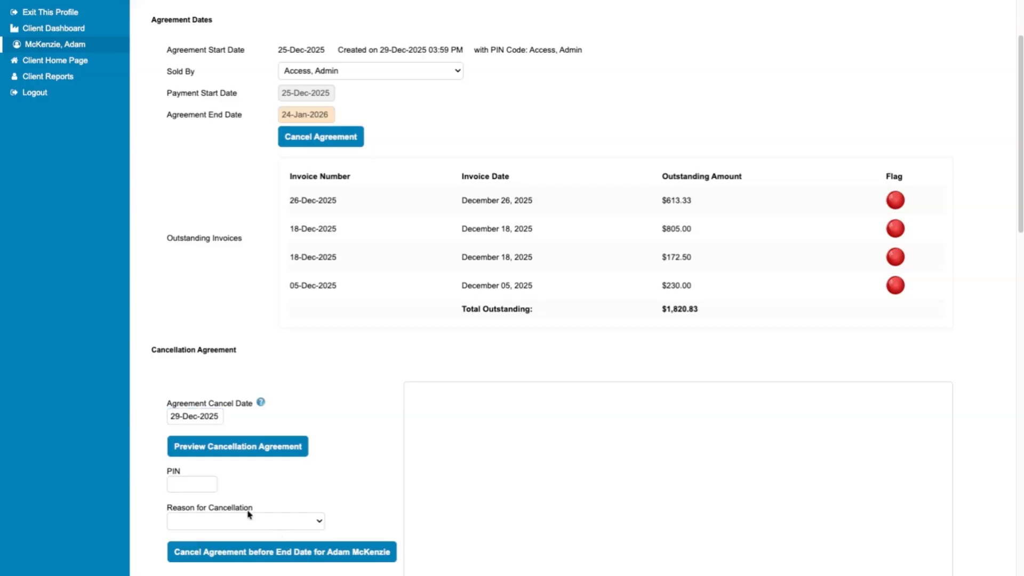
left_click(210, 487)
type("123456")
left_click(358, 441)
Step: Pick 'Not using' as the cancellation reason and submit the cancellation
scroll(354, 448, "down", 2)
left_click(277, 402)
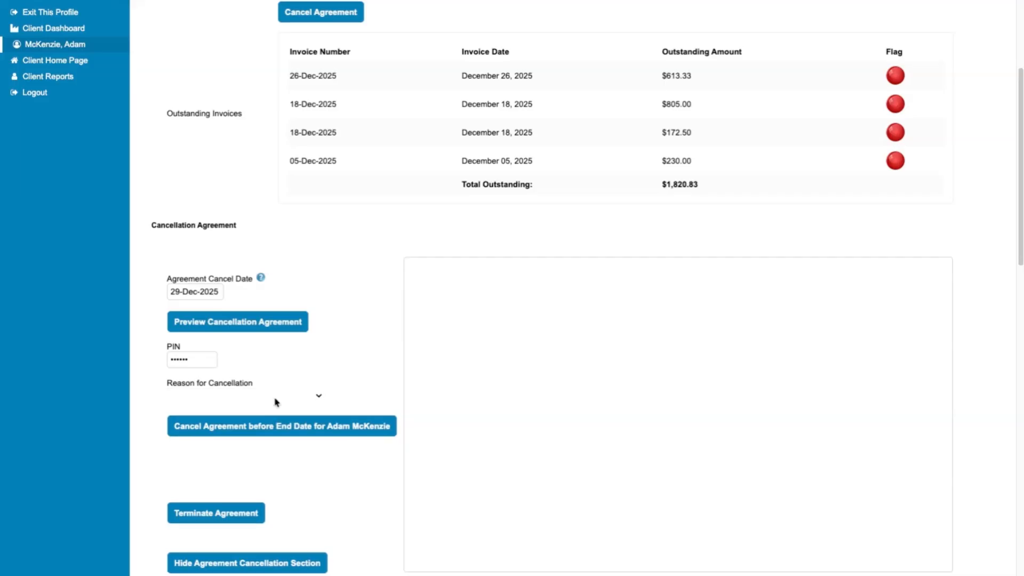
left_click(289, 396)
scroll(290, 393, "down", 8)
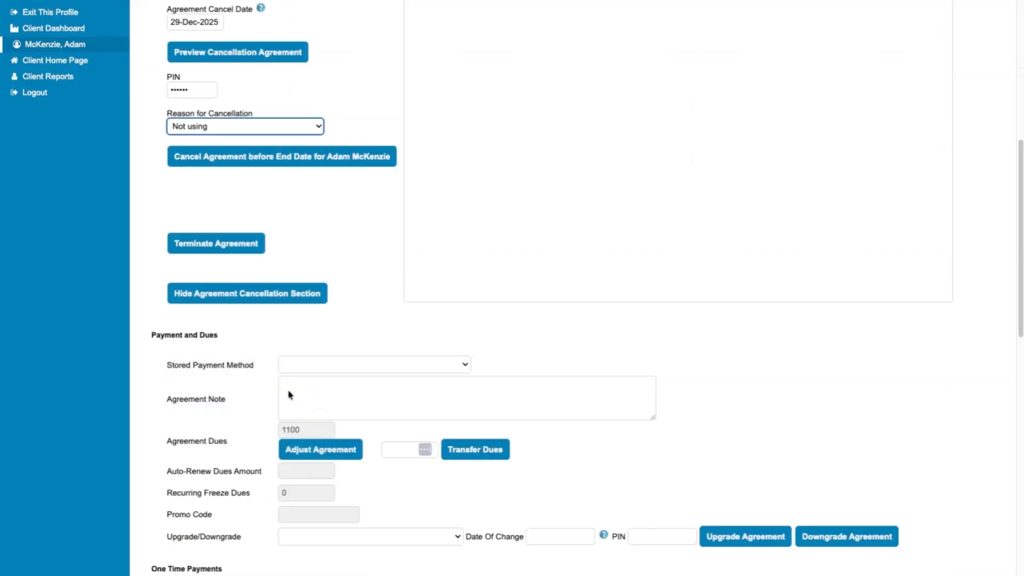
scroll(287, 390, "down", 10)
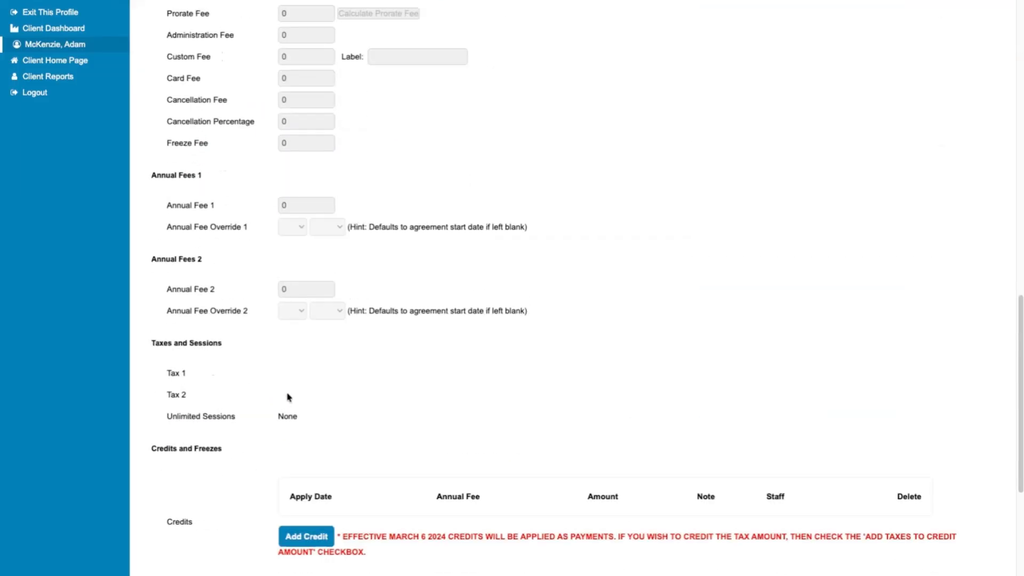
scroll(288, 399, "down", 7)
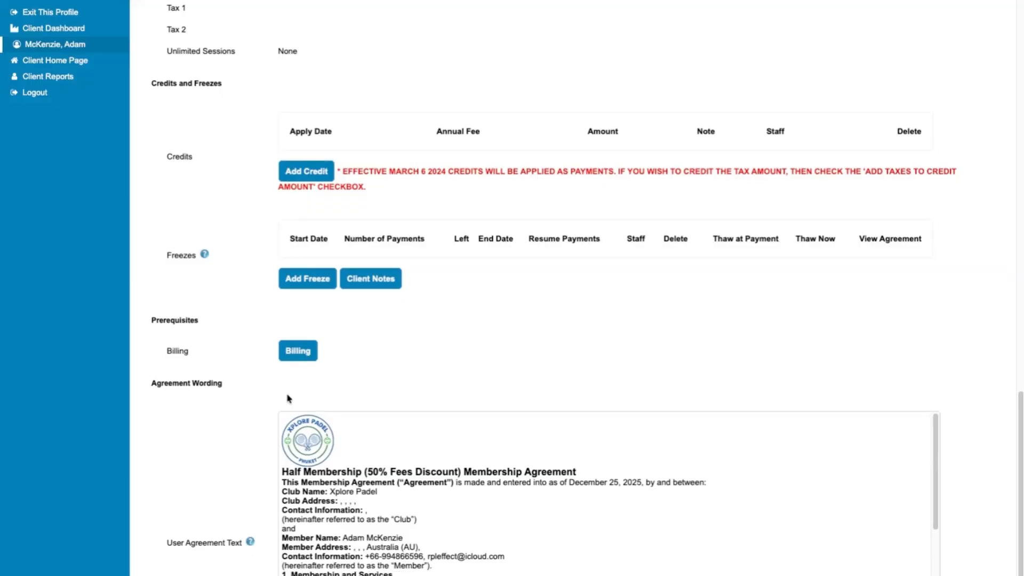
scroll(287, 397, "down", 1)
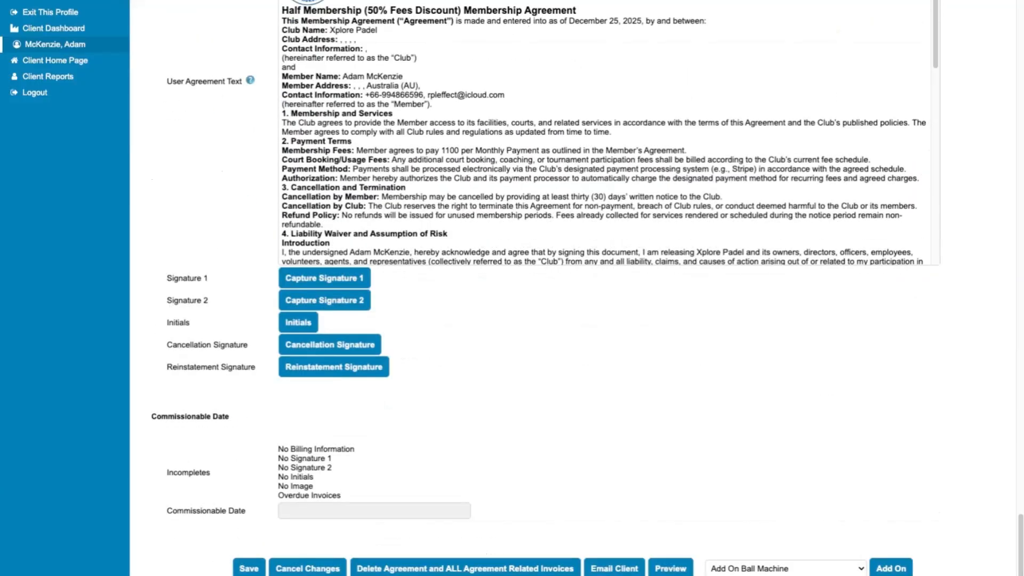
left_click(246, 569)
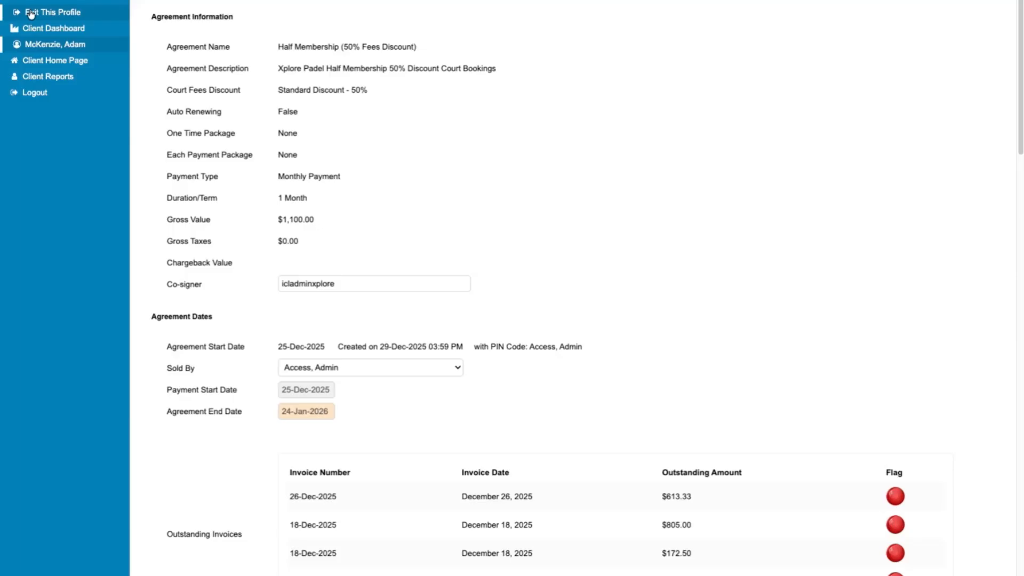
Step: Exit the client's profile and enter the client's first name in the client search field
left_click(31, 13)
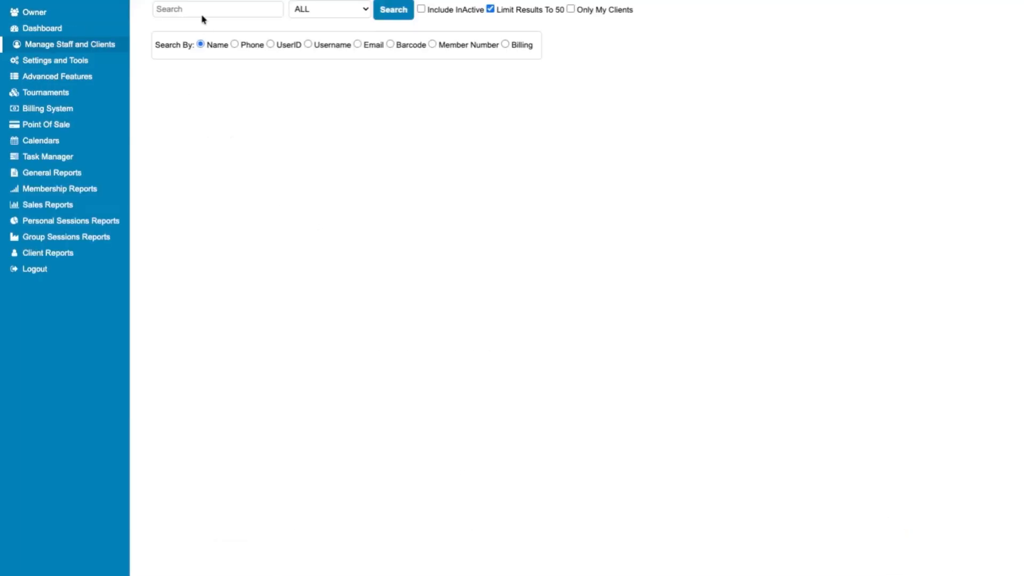
left_click(200, 11)
type("adam")
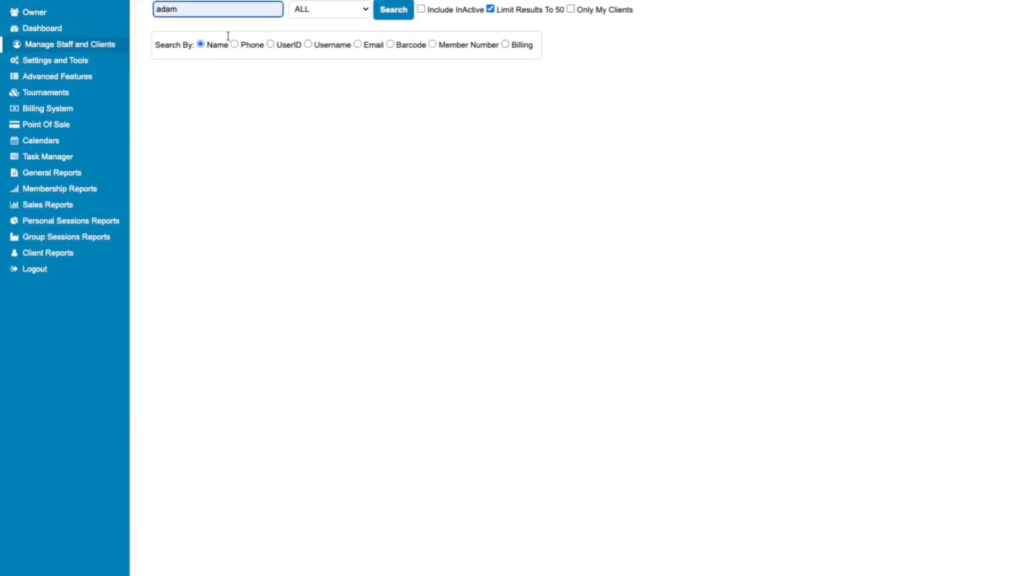